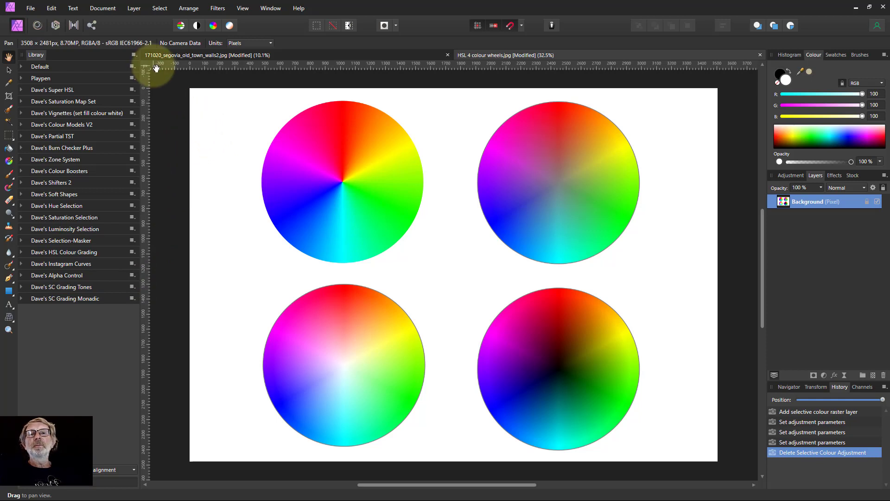
- Expand the Dave's SC Grading Monadic category in the Library and scroll through its Monadic macros
{"action": "left_click", "coordinate": [135, 55]}
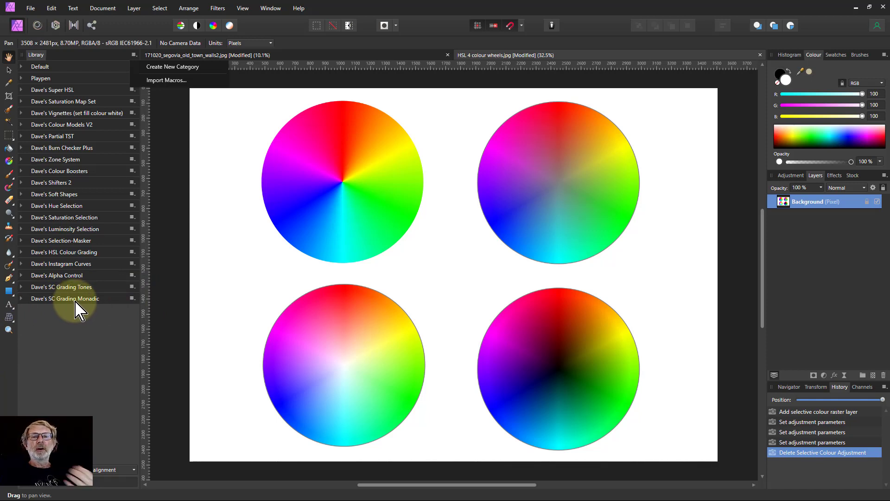
{"action": "left_click", "coordinate": [22, 298]}
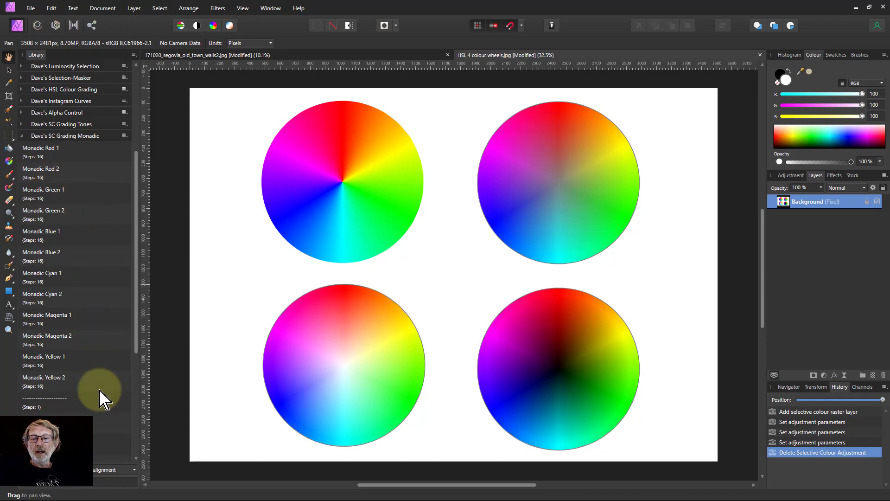
{"action": "scroll", "coordinate": [99, 397], "scroll_direction": "down", "scroll_amount": 5}
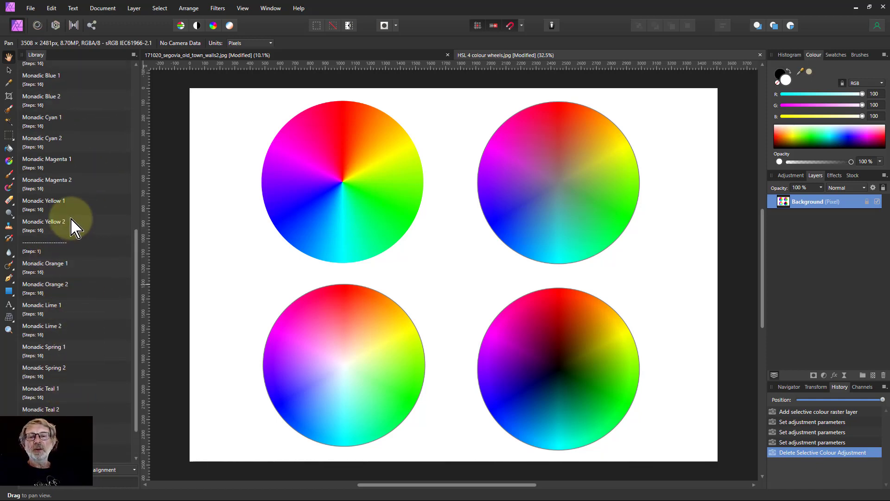
{"action": "scroll", "coordinate": [74, 224], "scroll_direction": "up", "scroll_amount": 8}
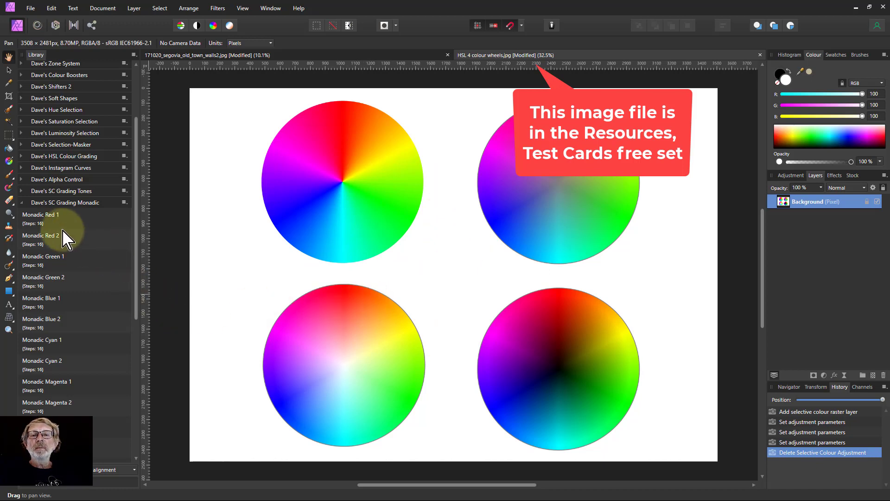
{"action": "left_click", "coordinate": [46, 219]}
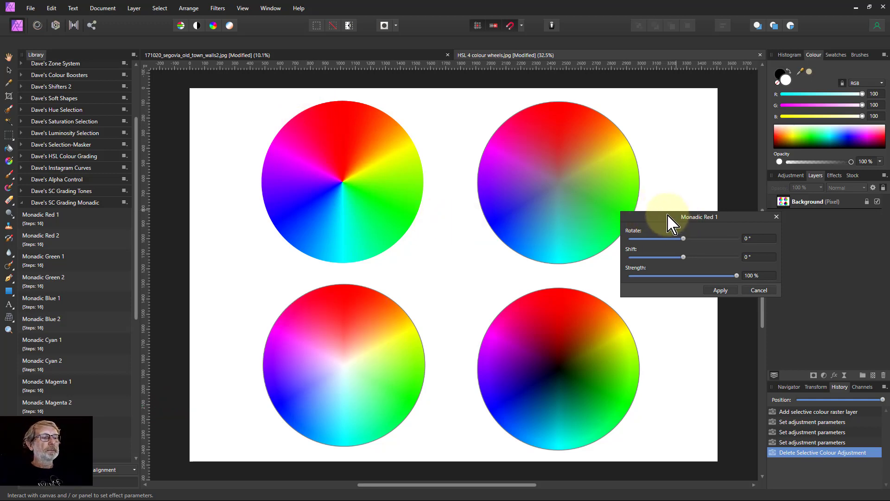
{"action": "left_click_drag", "start_coordinate": [670, 222], "coordinate": [656, 233]}
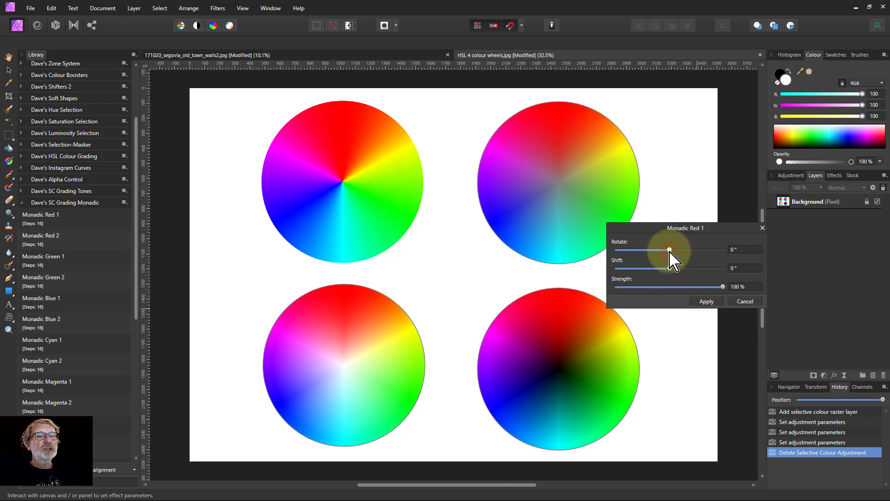
{"action": "mouse_move", "coordinate": [673, 250]}
{"action": "left_mouse_down"}
{"action": "mouse_move", "coordinate": [696, 250]}
{"action": "mouse_move", "coordinate": [679, 259]}
{"action": "left_mouse_up"}
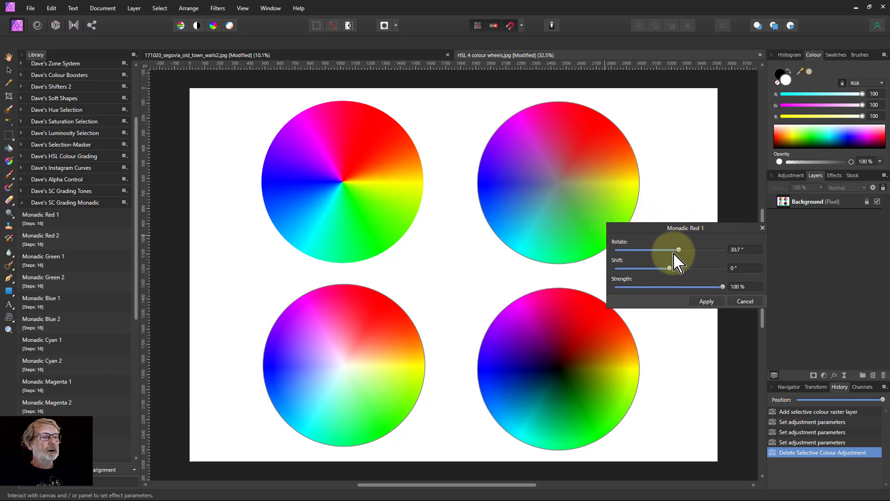
{"action": "mouse_move", "coordinate": [679, 250]}
{"action": "left_mouse_down"}
{"action": "mouse_move", "coordinate": [649, 250]}
{"action": "mouse_move", "coordinate": [682, 250]}
{"action": "left_mouse_up"}
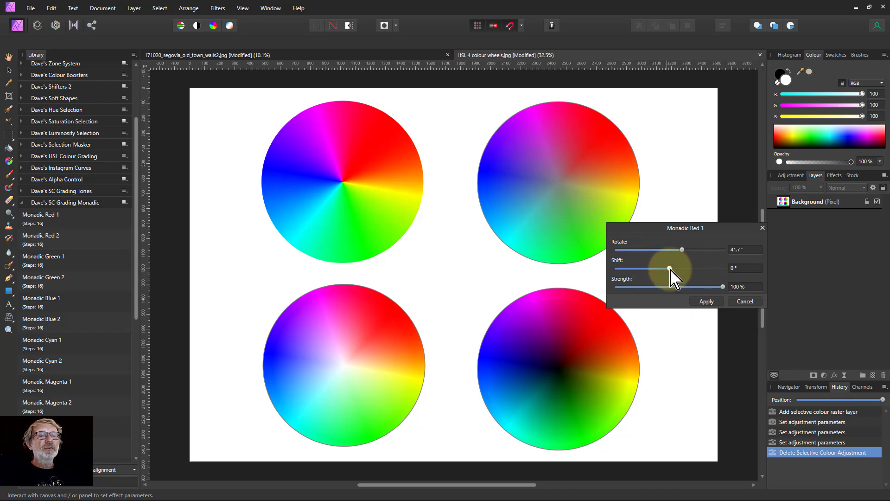
{"action": "left_click_drag", "start_coordinate": [671, 270], "coordinate": [644, 270]}
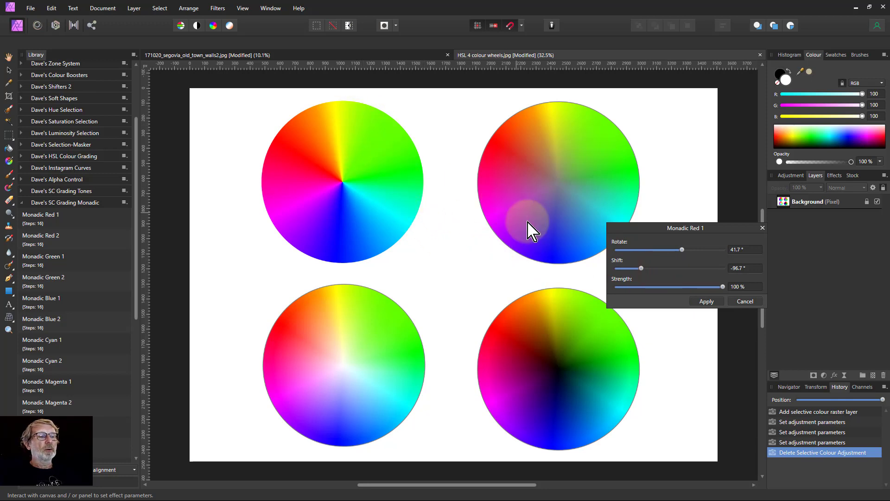
{"action": "left_click", "coordinate": [745, 301]}
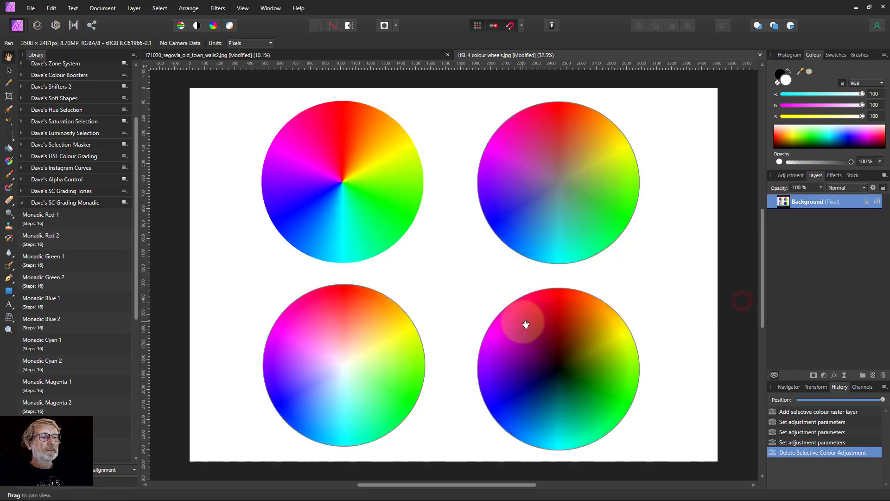
- Re-run Monadic Red 1 on the colour wheels, then apply Monadic Red 2 instead
{"action": "left_click", "coordinate": [43, 225]}
{"action": "left_click", "coordinate": [92, 224]}
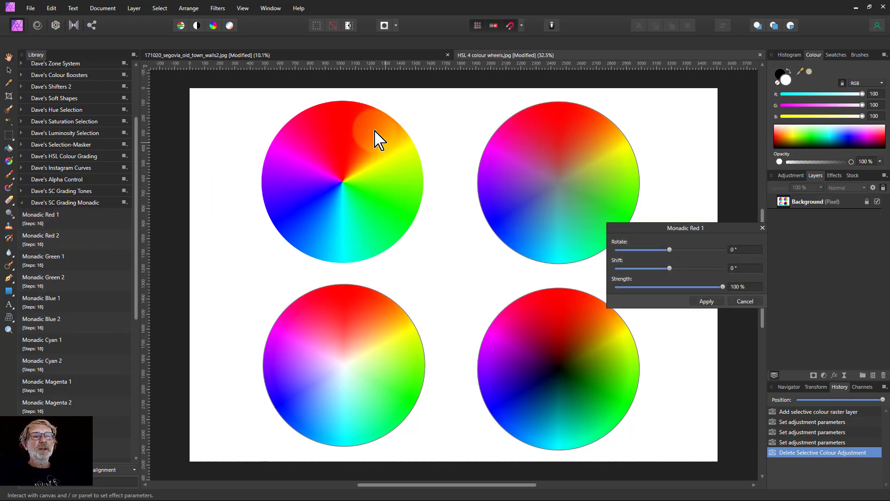
{"action": "left_click", "coordinate": [47, 239]}
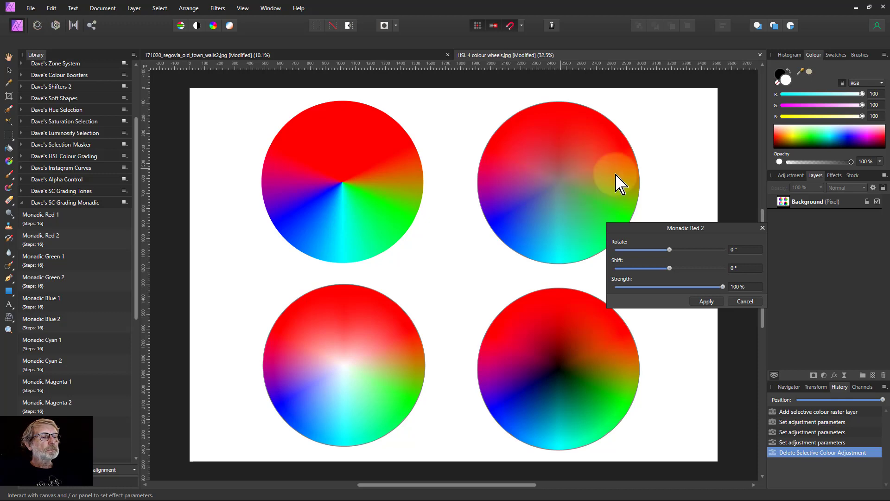
{"action": "left_click", "coordinate": [706, 301]}
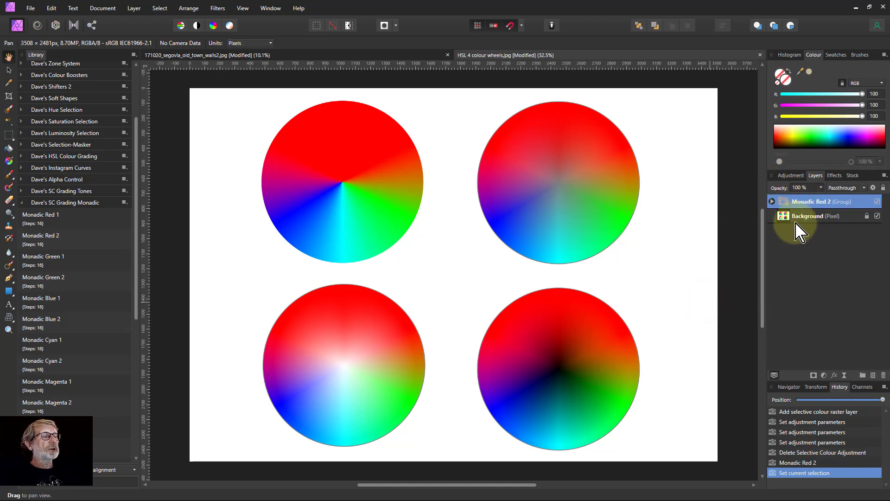
- Expand the Monadic Red 2 group and set its Rotate adjustment's hue shift to 41.1°
{"action": "left_click", "coordinate": [772, 201]}
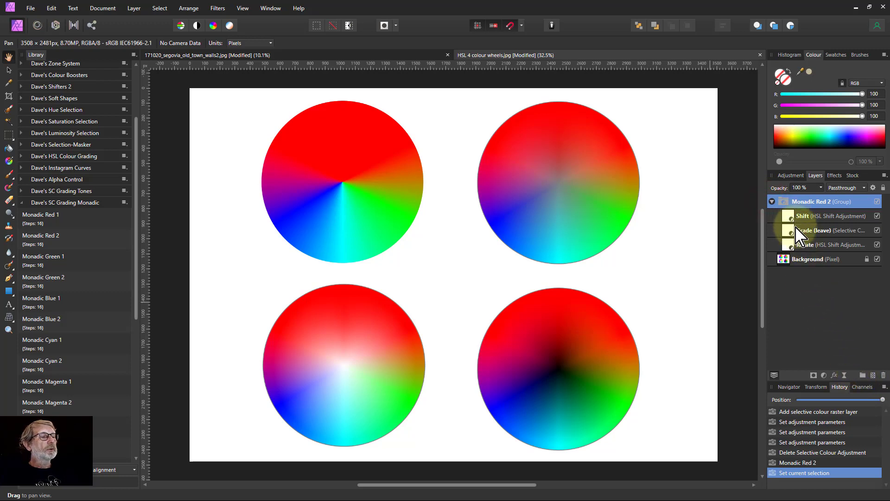
{"action": "left_click_drag", "start_coordinate": [790, 247], "coordinate": [790, 245]}
{"action": "double_click", "coordinate": [790, 246]}
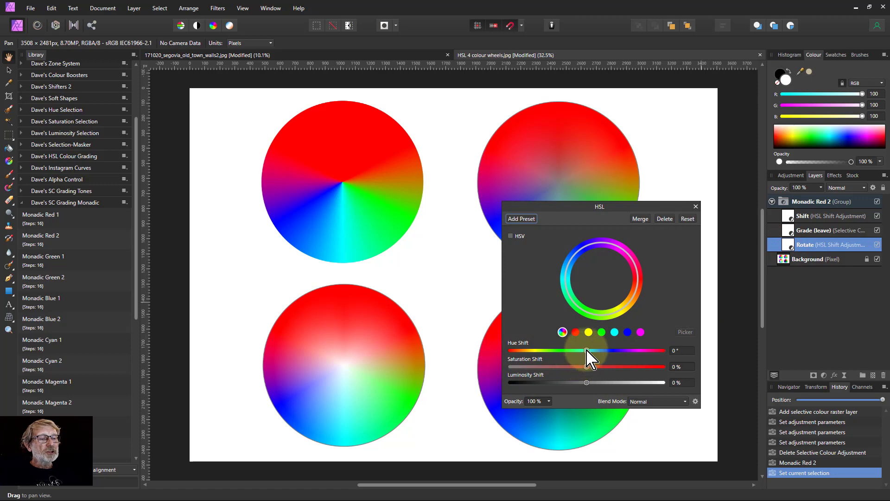
{"action": "mouse_move", "coordinate": [587, 351]}
{"action": "left_mouse_down"}
{"action": "mouse_move", "coordinate": [600, 351]}
{"action": "mouse_move", "coordinate": [576, 351]}
{"action": "mouse_move", "coordinate": [621, 355]}
{"action": "mouse_move", "coordinate": [604, 351]}
{"action": "left_mouse_up"}
{"action": "left_click", "coordinate": [424, 160]}
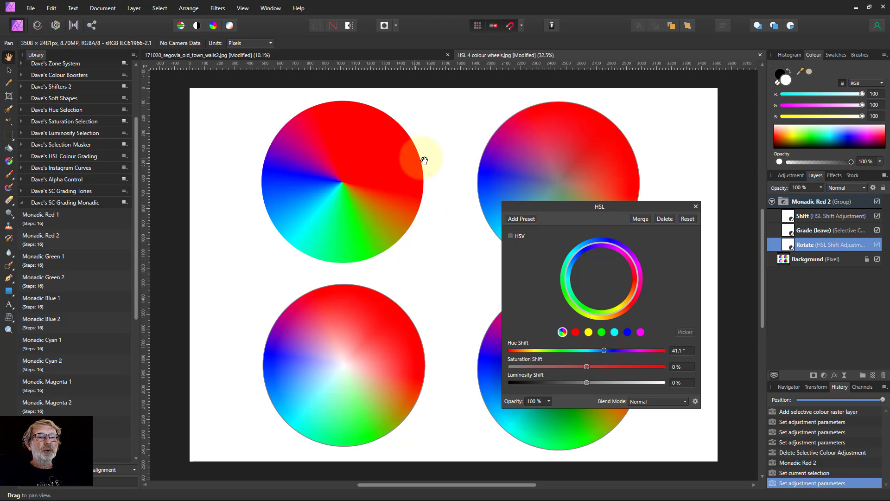
- Set the Shift adjustment's hue shift to 0.5° and reselect the Monadic Red 2 group
{"action": "left_click", "coordinate": [791, 216]}
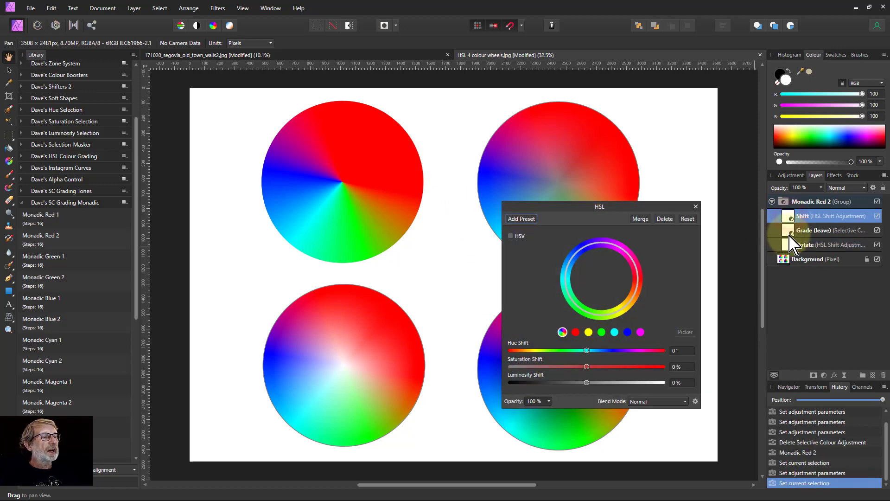
{"action": "left_click_drag", "start_coordinate": [788, 236], "coordinate": [790, 242]}
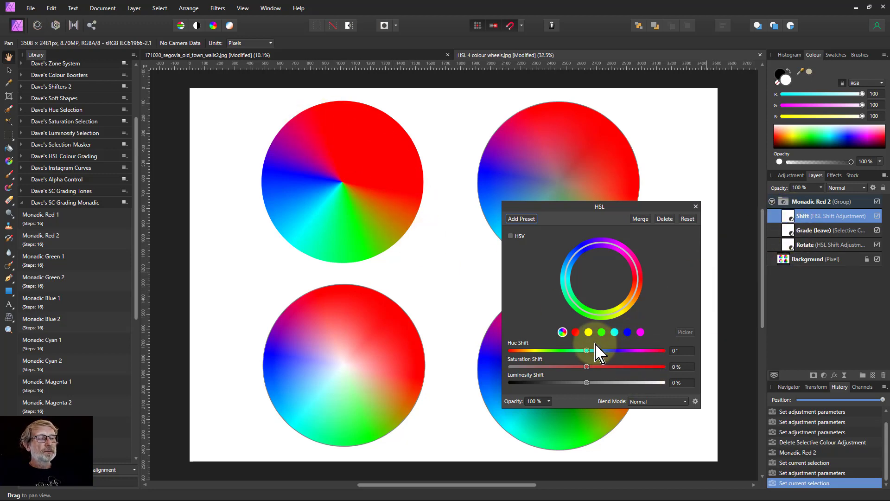
{"action": "mouse_move", "coordinate": [587, 350]}
{"action": "left_mouse_down"}
{"action": "mouse_move", "coordinate": [613, 350]}
{"action": "mouse_move", "coordinate": [575, 349]}
{"action": "mouse_move", "coordinate": [588, 352]}
{"action": "left_mouse_up"}
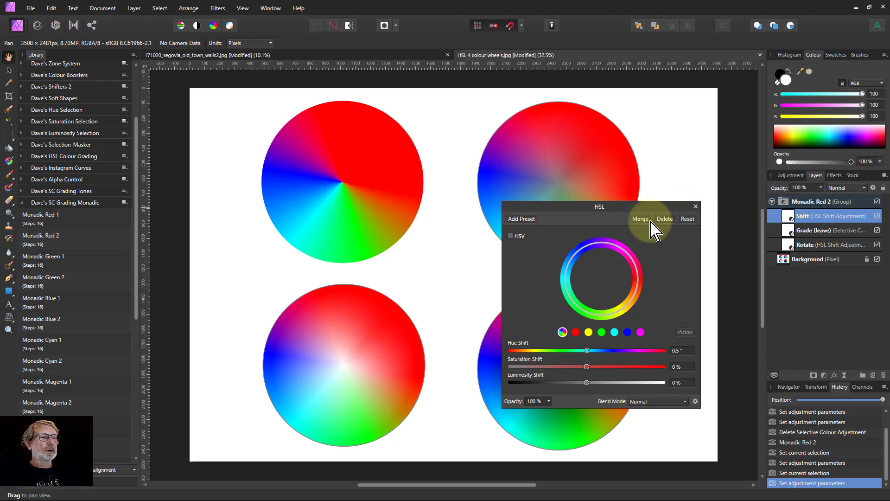
{"action": "left_click", "coordinate": [782, 202]}
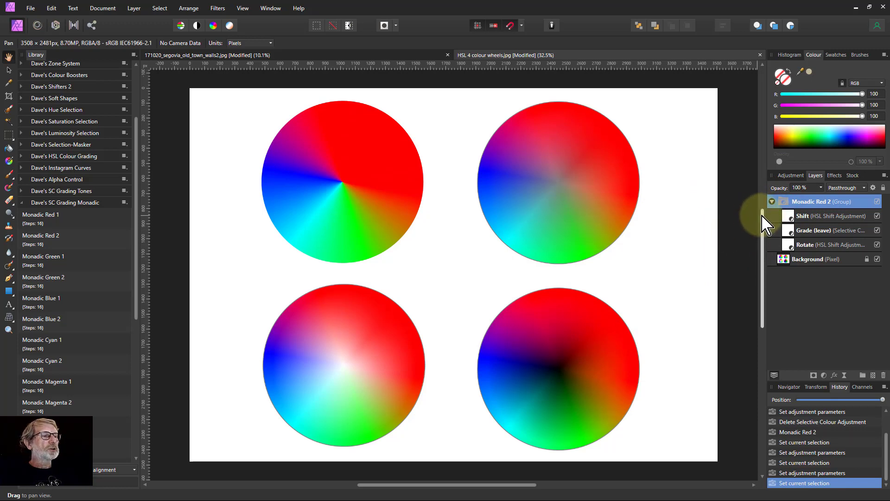
- Delete the Monadic Red 2 group and preview the Red and Green Monadic macros on the wheels
{"action": "key", "text": "Delete"}
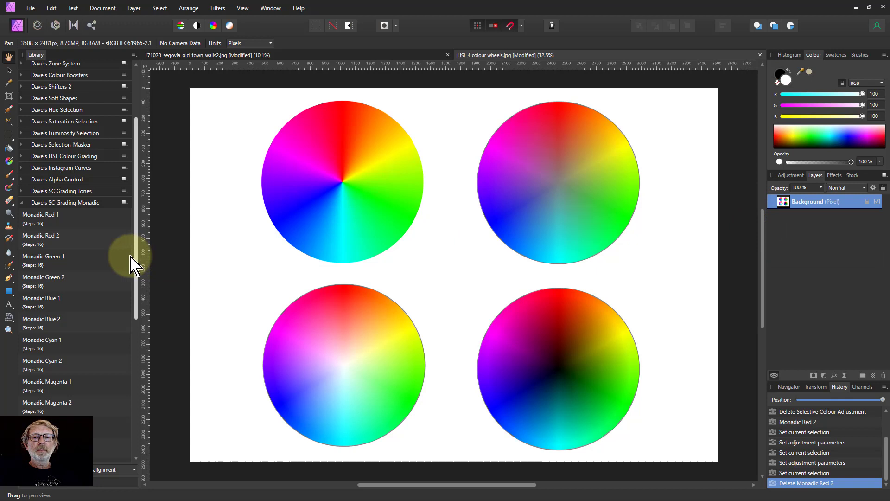
{"action": "left_click", "coordinate": [48, 221]}
{"action": "left_click", "coordinate": [54, 239]}
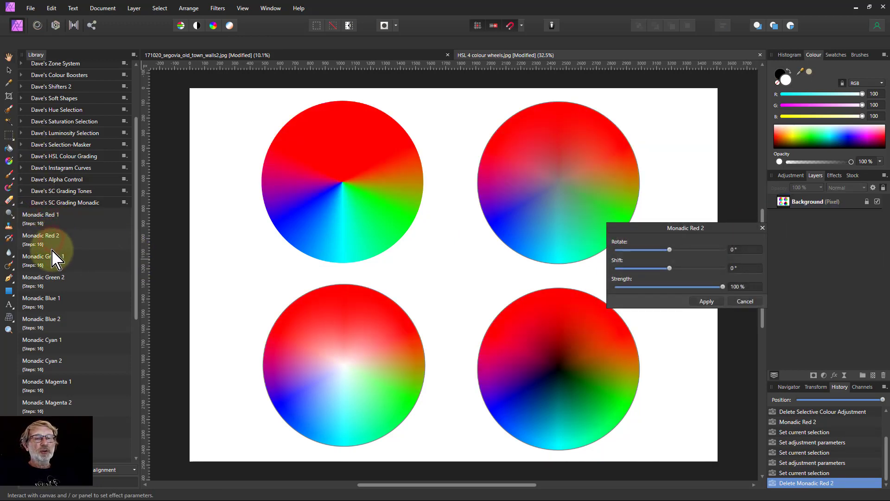
{"action": "left_click", "coordinate": [55, 265]}
{"action": "left_click", "coordinate": [49, 280]}
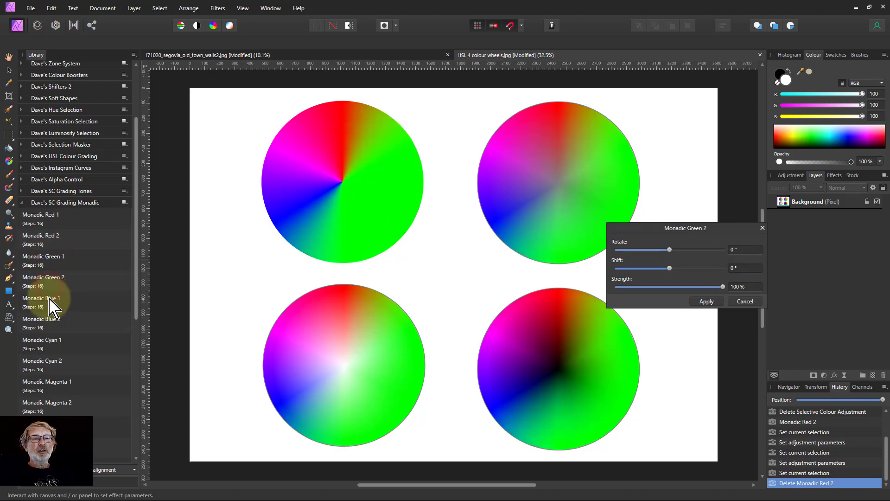
- Preview Monadic Blue 1 and 2 without applying, then switch to 171020_segovia_old_town_walls2.jpg
{"action": "left_click", "coordinate": [49, 306]}
{"action": "left_click", "coordinate": [46, 322]}
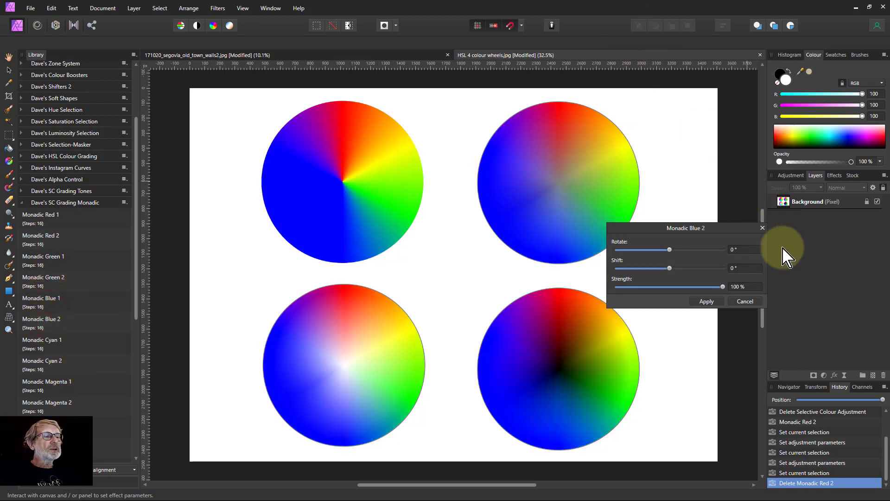
{"action": "left_click", "coordinate": [763, 226]}
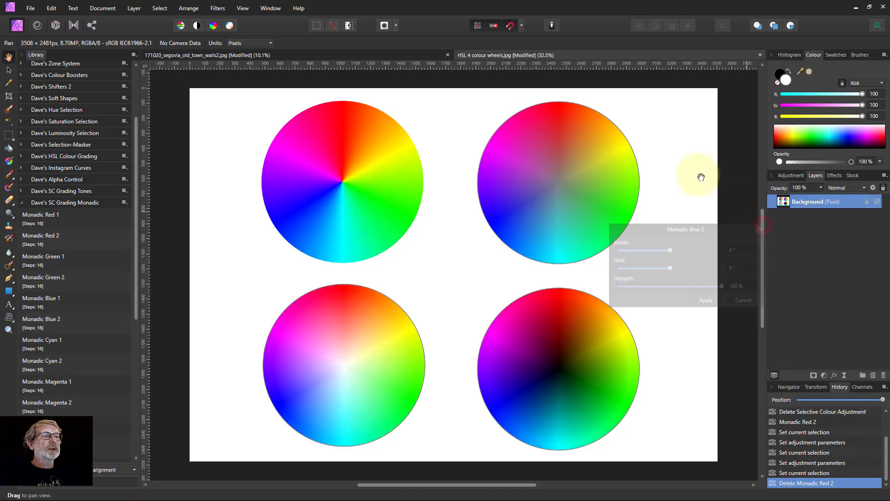
{"action": "left_click", "coordinate": [395, 59]}
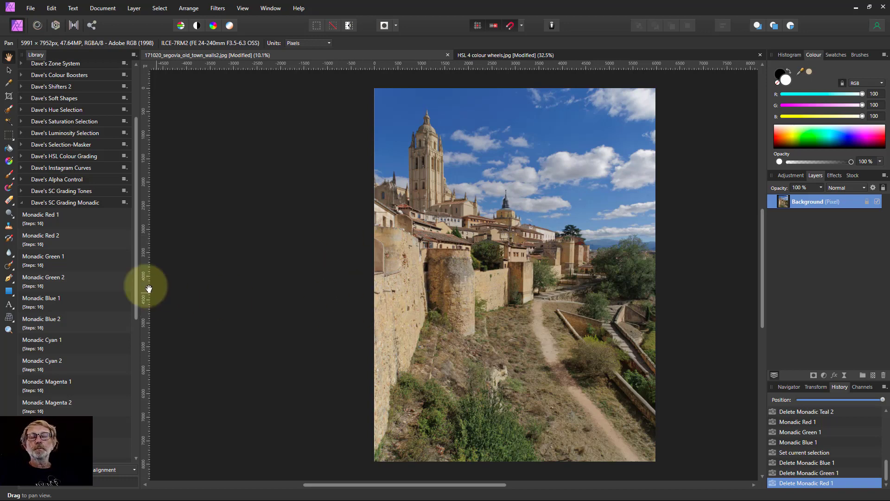
- Run Monadic Red 1 on the Segovia photo at Rotate 0°, Shift 0°, Strength 100%
{"action": "left_click", "coordinate": [41, 217]}
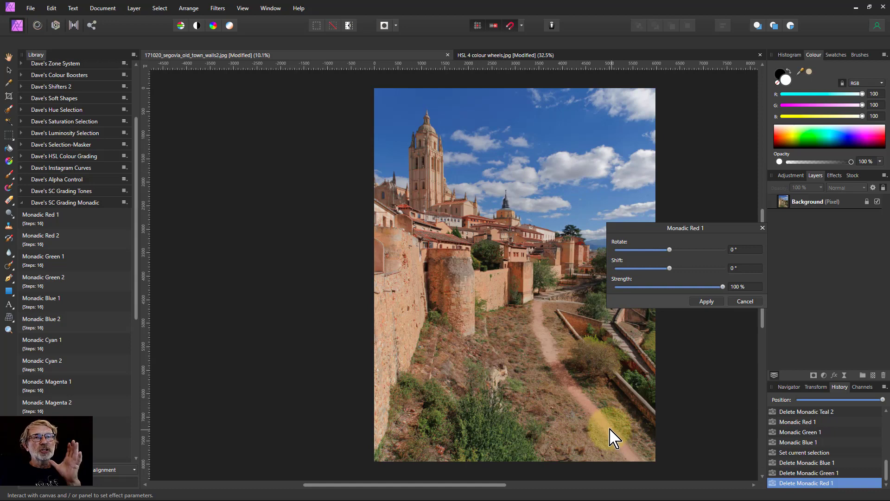
- Apply the Monadic Red 2 grade to the Segovia photo at 40% strength
{"action": "left_click", "coordinate": [44, 239]}
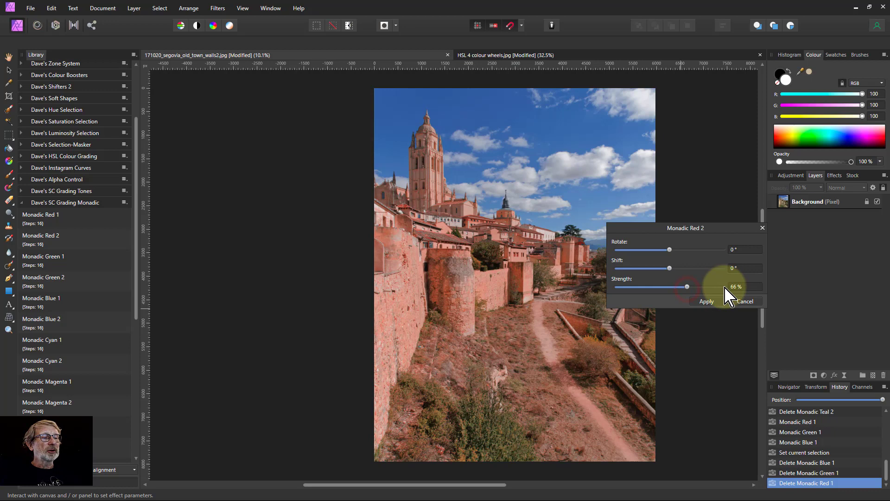
{"action": "scroll", "coordinate": [705, 289], "scroll_direction": "down", "scroll_amount": 2}
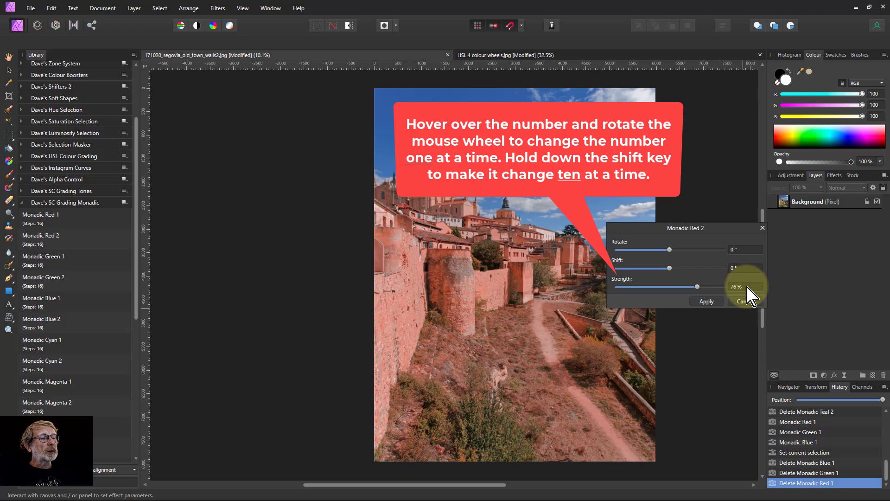
{"action": "scroll", "coordinate": [745, 288], "scroll_direction": "down", "scroll_amount": 1}
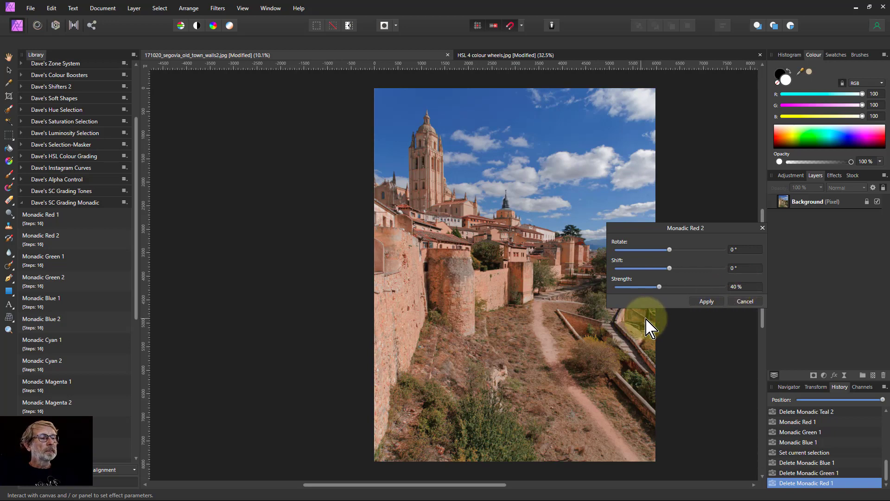
{"action": "left_click", "coordinate": [706, 301]}
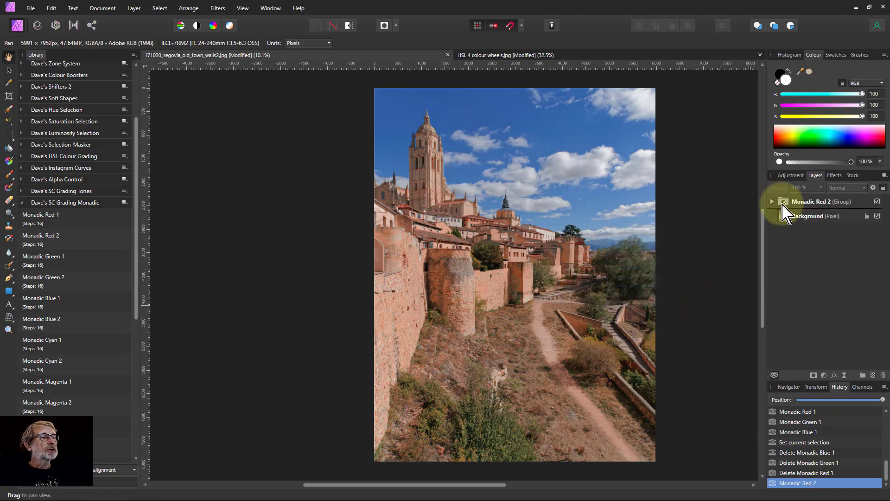
- Hide the Monadic Red 2 group to compare, then delete it
{"action": "left_click", "coordinate": [782, 203]}
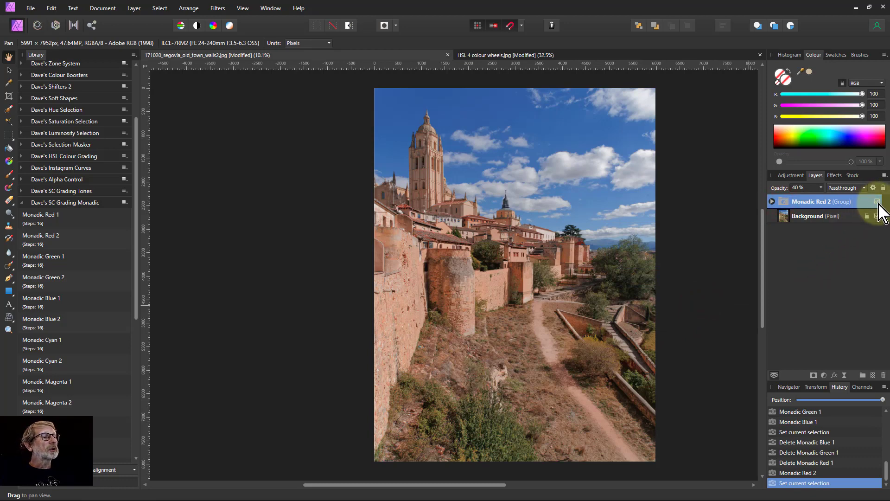
{"action": "left_click", "coordinate": [877, 202]}
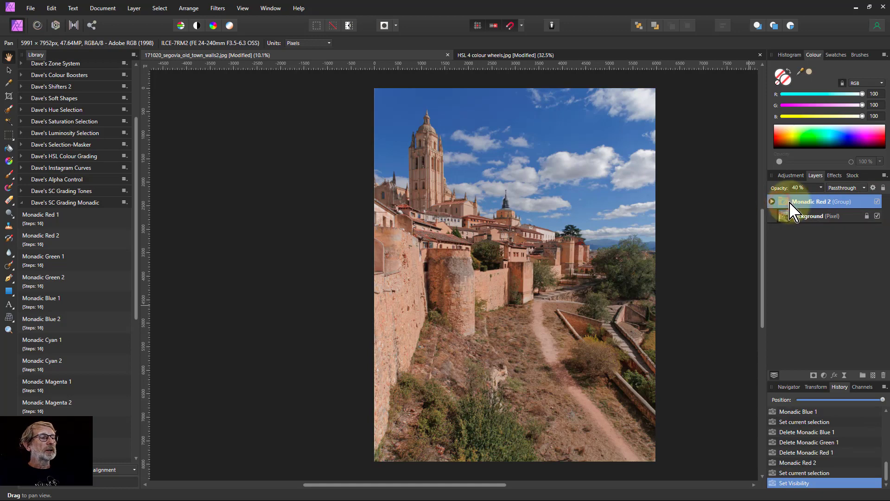
{"action": "key", "text": "Delete"}
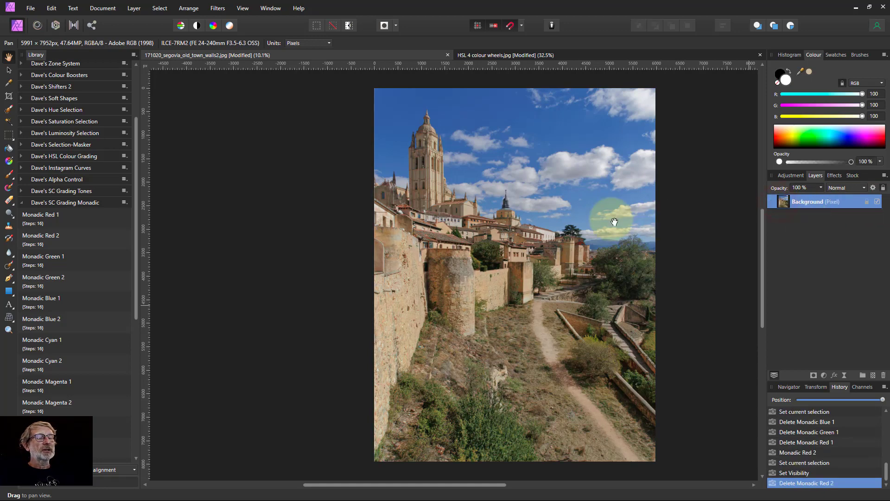
- Preview the Monadic Red 2, Green, Blue and Cyan grades on the photo
{"action": "left_click", "coordinate": [40, 237]}
{"action": "left_click", "coordinate": [44, 268]}
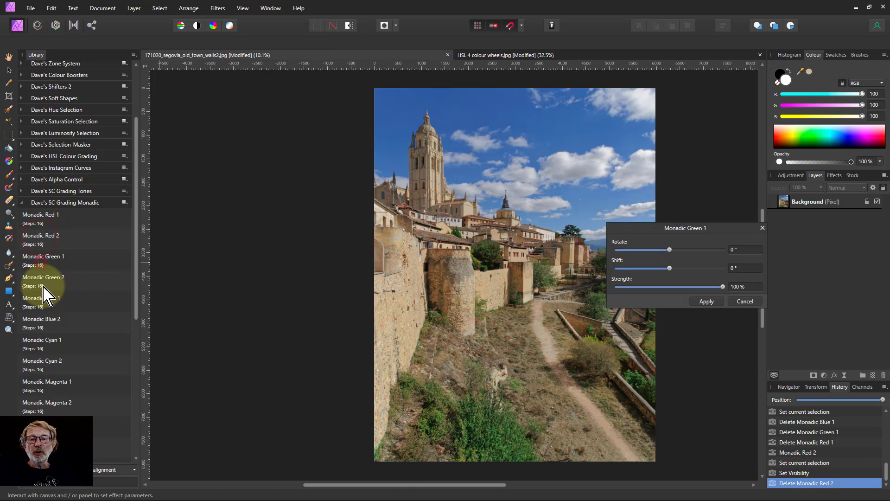
{"action": "left_click", "coordinate": [43, 281]}
{"action": "left_click", "coordinate": [42, 301]}
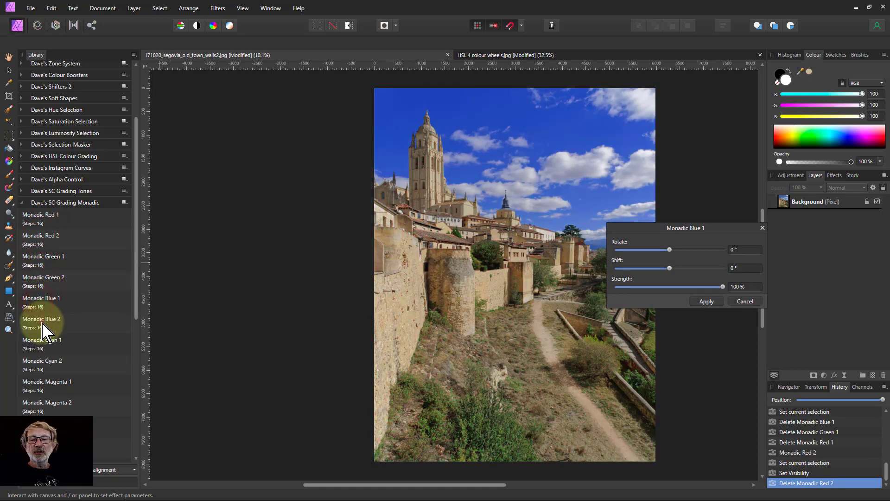
{"action": "left_click", "coordinate": [43, 343]}
{"action": "left_click", "coordinate": [43, 366]}
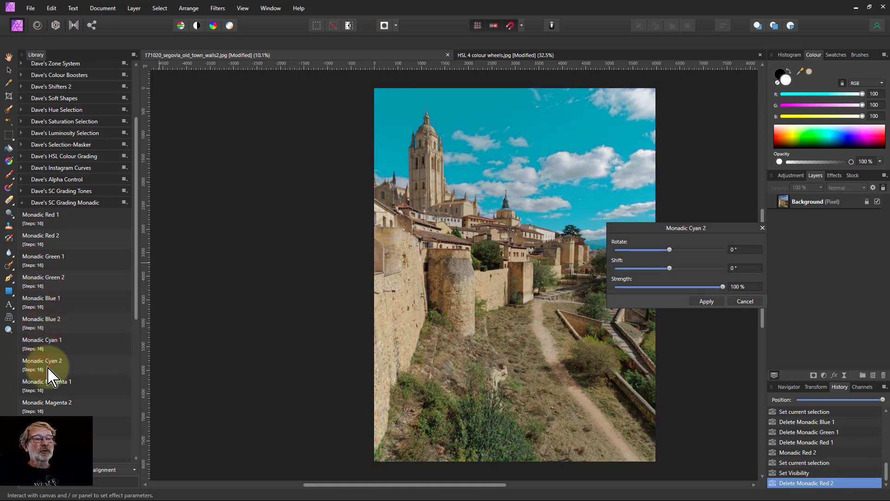
{"action": "scroll", "coordinate": [46, 371], "scroll_direction": "down", "scroll_amount": 3}
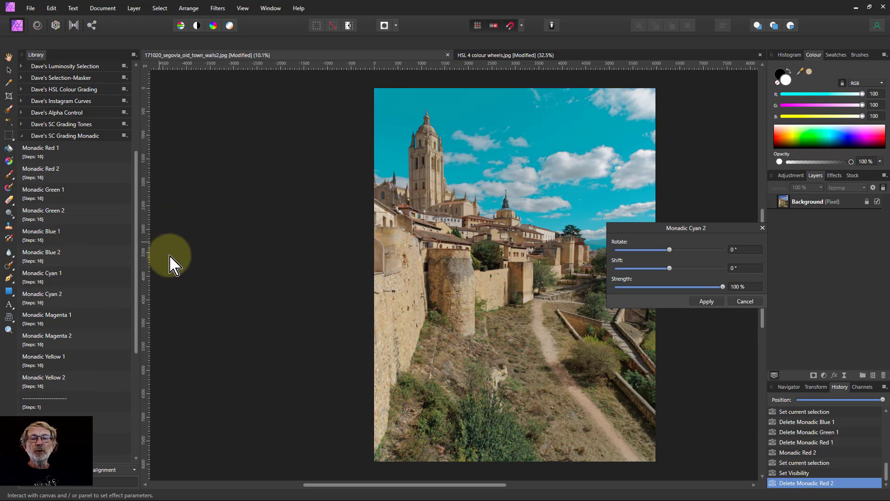
{"action": "left_click", "coordinate": [35, 298]}
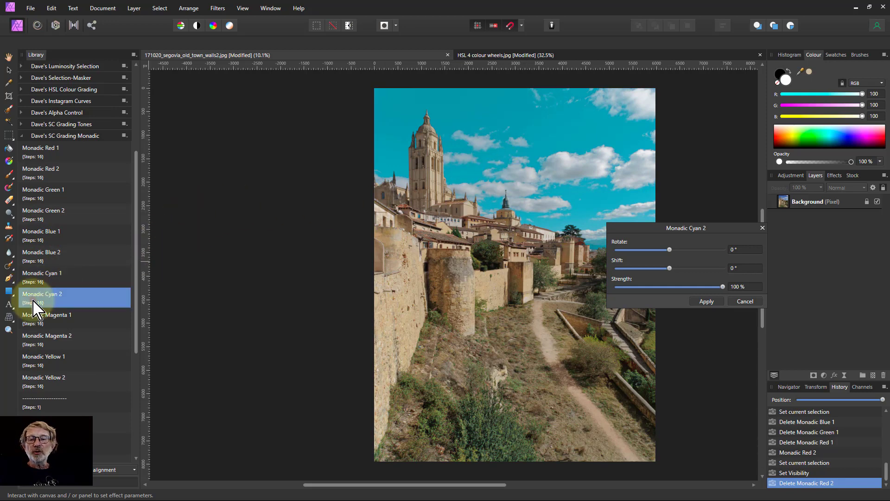
- Preview the Monadic Magenta 1, Yellow 1 and 2, Orange and Lime 1 and 2 grades
{"action": "left_click", "coordinate": [47, 338]}
{"action": "left_click", "coordinate": [45, 364]}
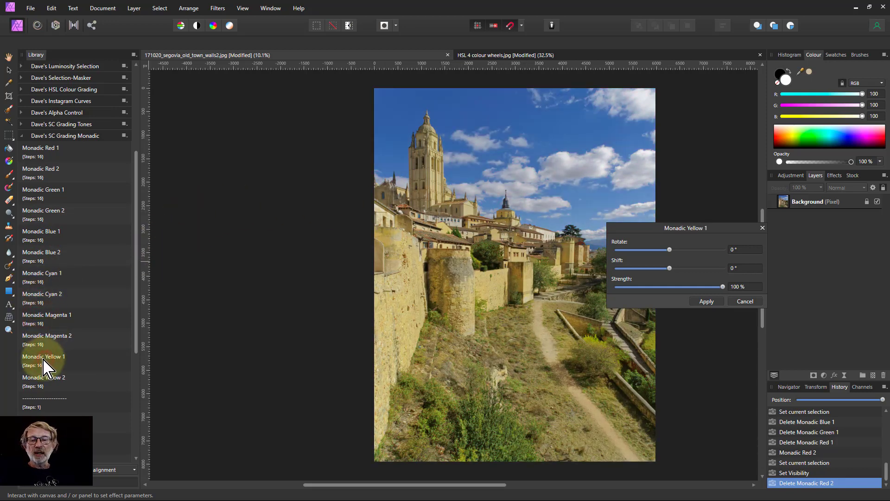
{"action": "left_click", "coordinate": [43, 386]}
{"action": "scroll", "coordinate": [51, 301], "scroll_direction": "down", "scroll_amount": 8}
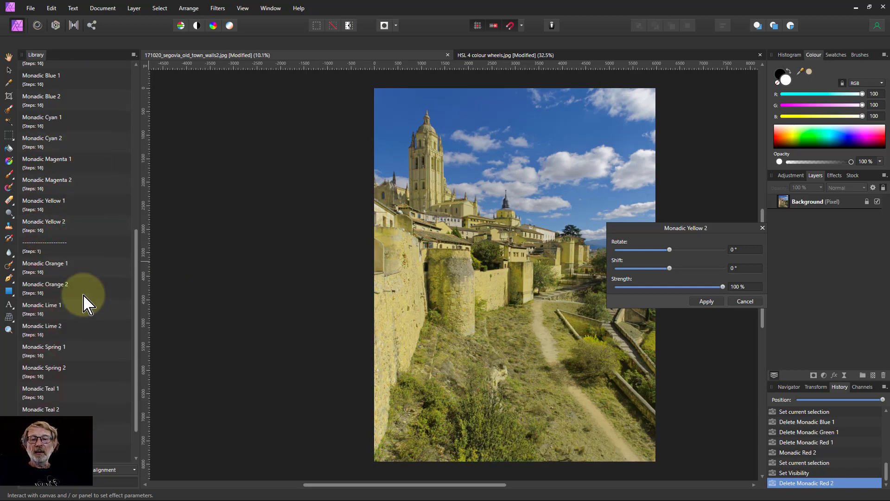
{"action": "left_click", "coordinate": [40, 246]}
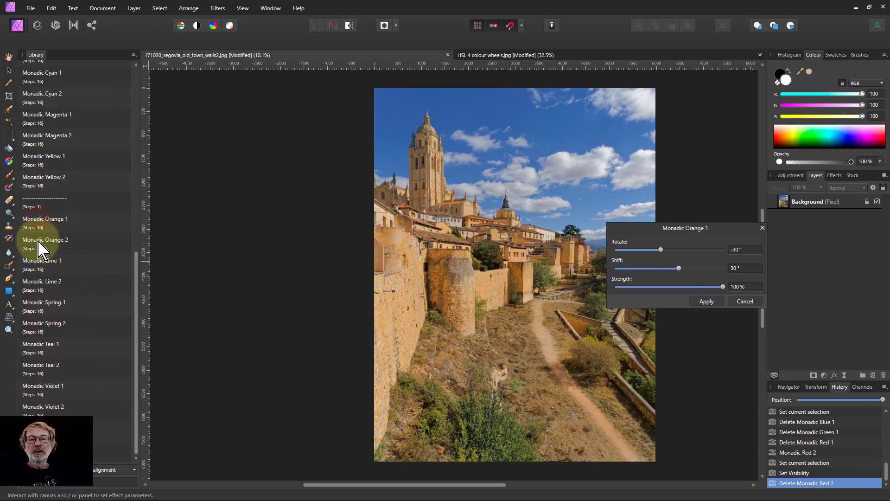
{"action": "left_click", "coordinate": [40, 268]}
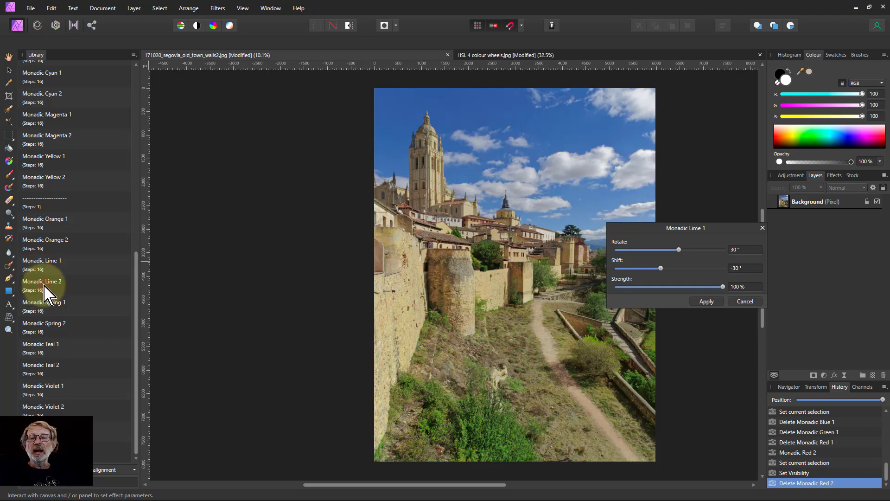
{"action": "left_click", "coordinate": [45, 287]}
- Preview the Spring, Teal, Violet and Rose grades, ending on Monadic Rose 2 (Rotate 30°, Shift -30°)
{"action": "left_click", "coordinate": [44, 307]}
{"action": "left_click", "coordinate": [43, 326]}
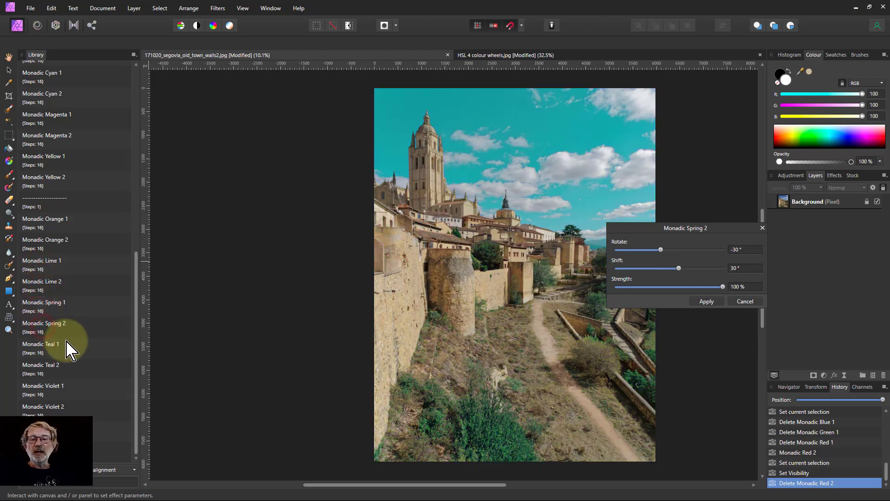
{"action": "left_click", "coordinate": [44, 352]}
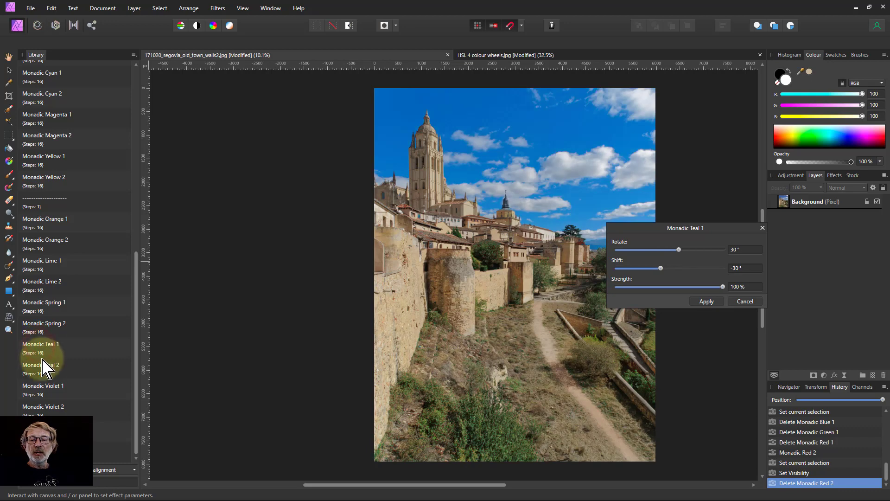
{"action": "left_click", "coordinate": [44, 394]}
{"action": "left_click", "coordinate": [42, 409]}
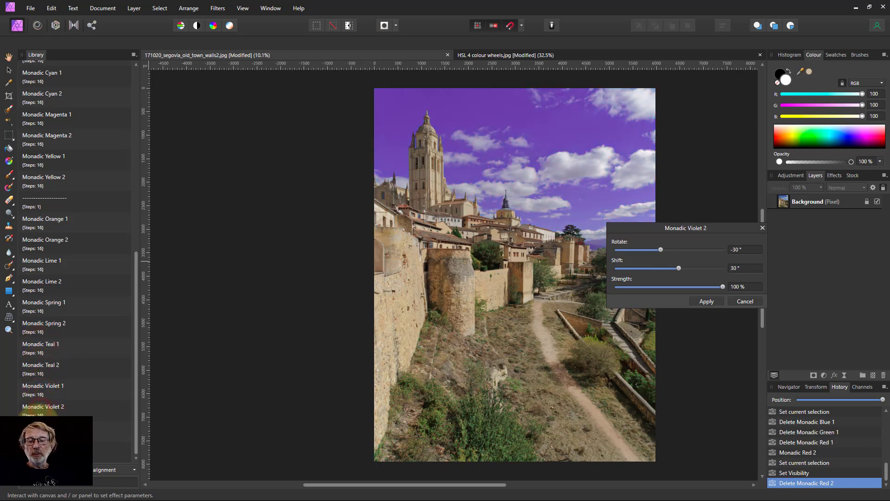
{"action": "left_click", "coordinate": [42, 429]}
{"action": "left_click", "coordinate": [42, 450]}
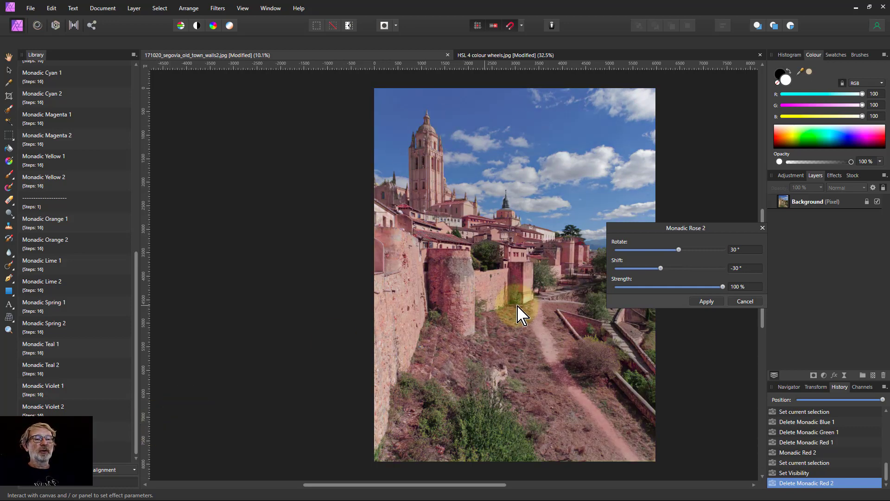
- Apply and delete Monadic Rose 2, then apply Monadic Orange 2 to the photo
{"action": "left_click", "coordinate": [707, 302]}
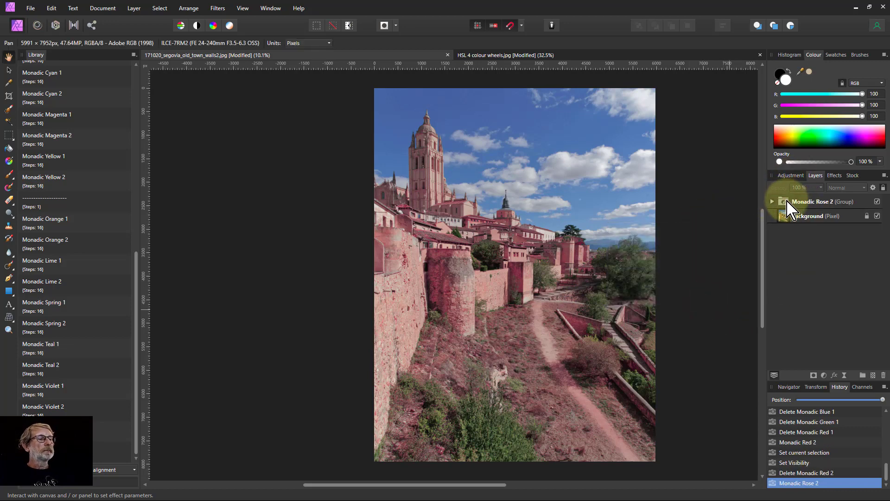
{"action": "key", "text": "Delete"}
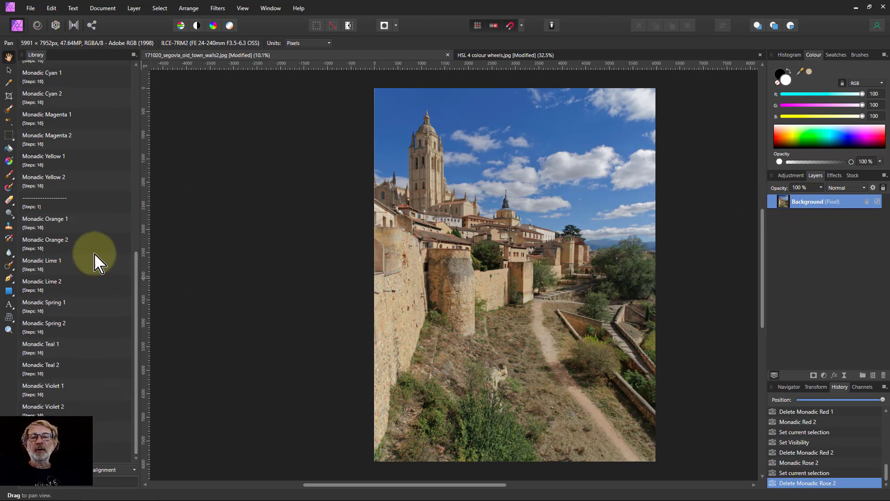
{"action": "left_click", "coordinate": [48, 248]}
{"action": "left_click", "coordinate": [706, 301]}
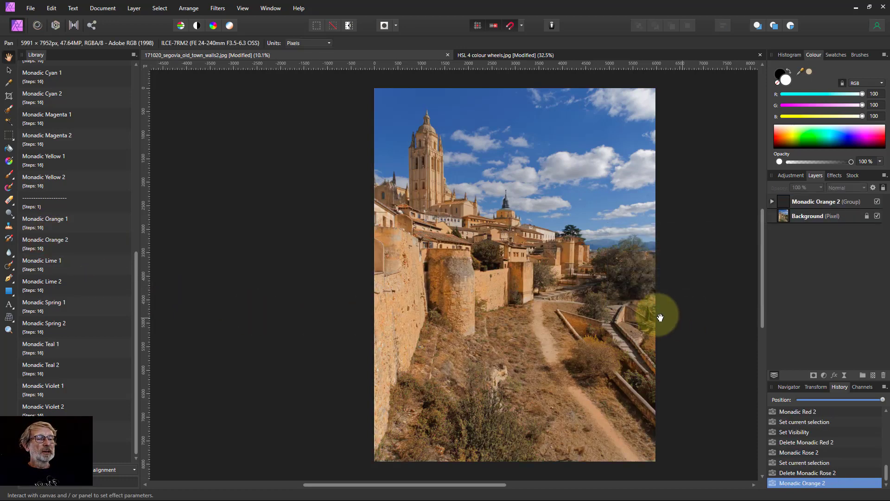
- Stack Monadic Teal 2 over the orange grade, then select and delete the Teal 2 group
{"action": "left_click", "coordinate": [41, 366]}
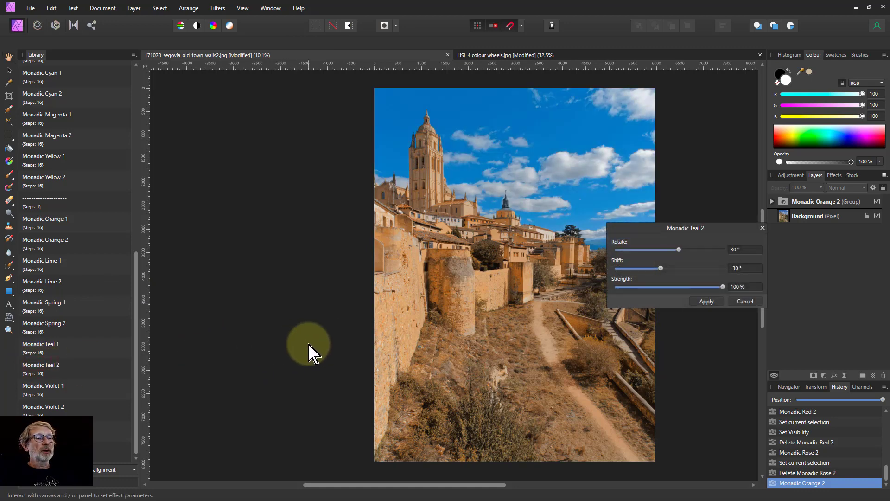
{"action": "key", "text": "Return"}
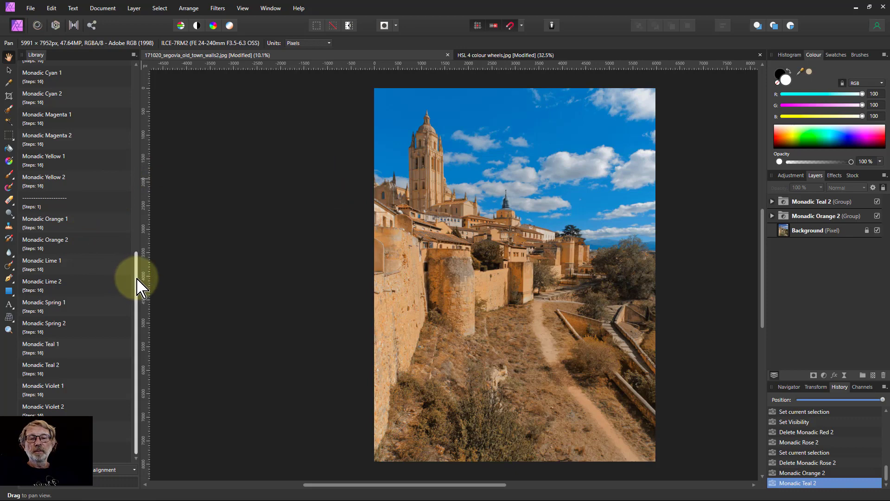
{"action": "left_click", "coordinate": [790, 203]}
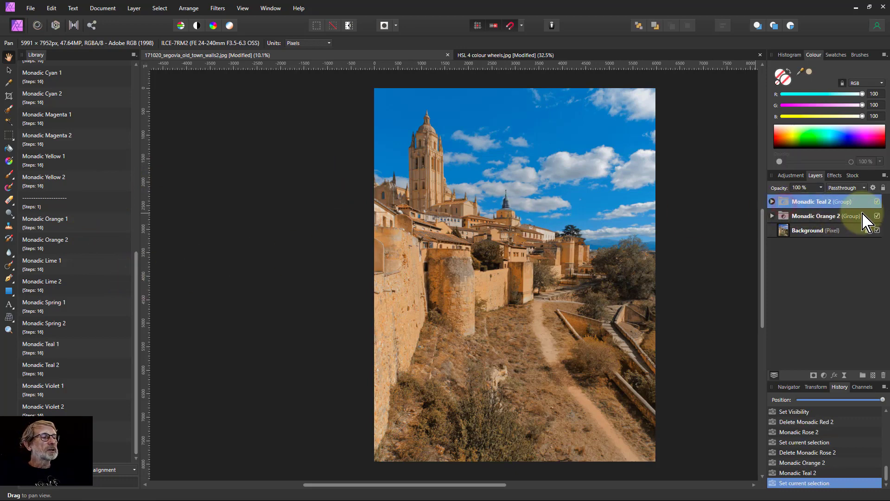
{"action": "key", "text": "Delete"}
{"action": "key", "text": "Delete"}
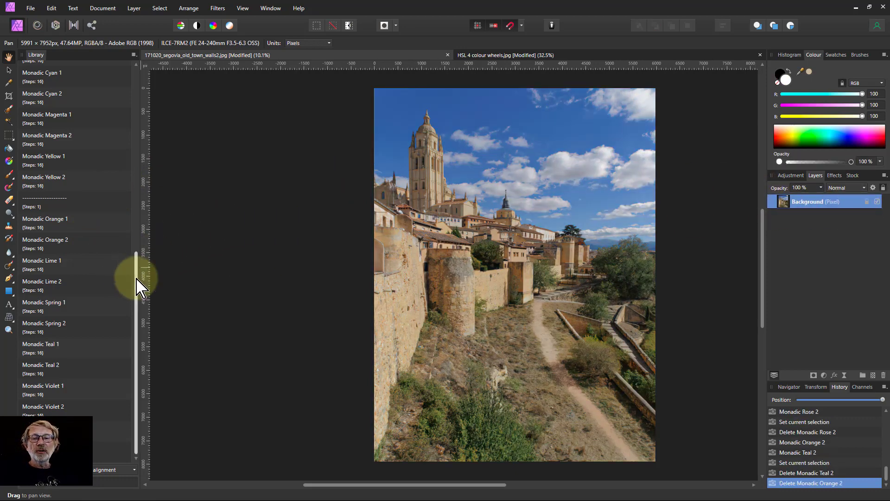
{"action": "left_click_drag", "start_coordinate": [136, 279], "coordinate": [140, 176]}
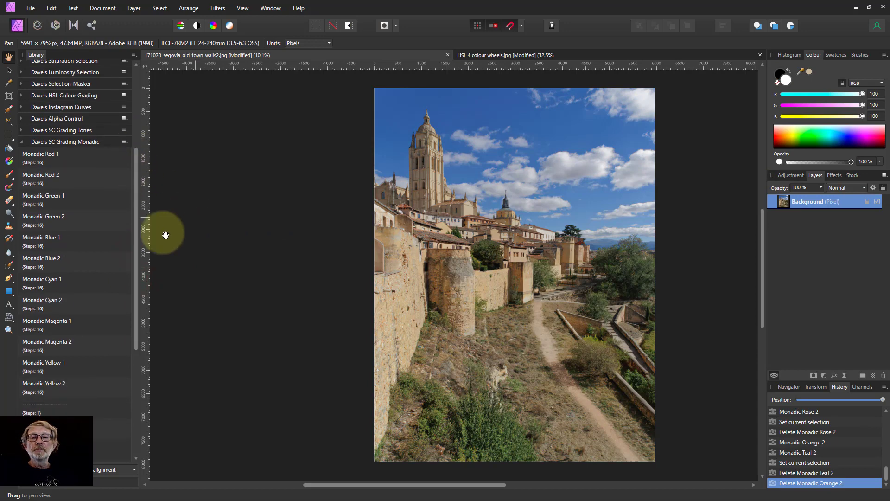
- Apply Monadic Red 1, Green 1 and Blue 1 in turn, stacking three groups above Background
{"action": "left_click", "coordinate": [37, 155]}
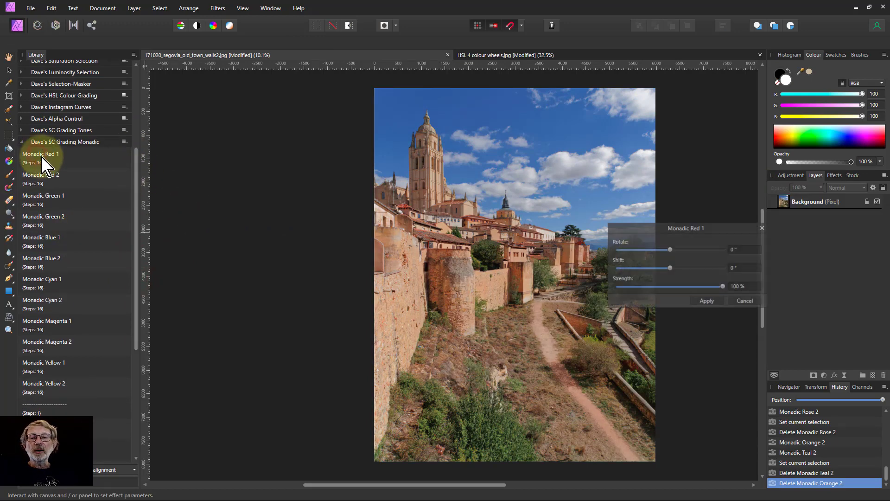
{"action": "left_click", "coordinate": [44, 197]}
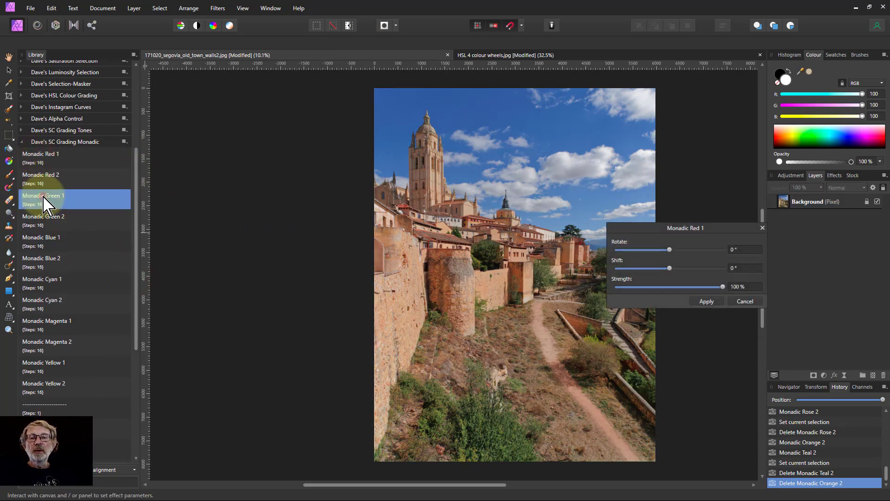
{"action": "left_click", "coordinate": [40, 159]}
{"action": "key", "text": "Return"}
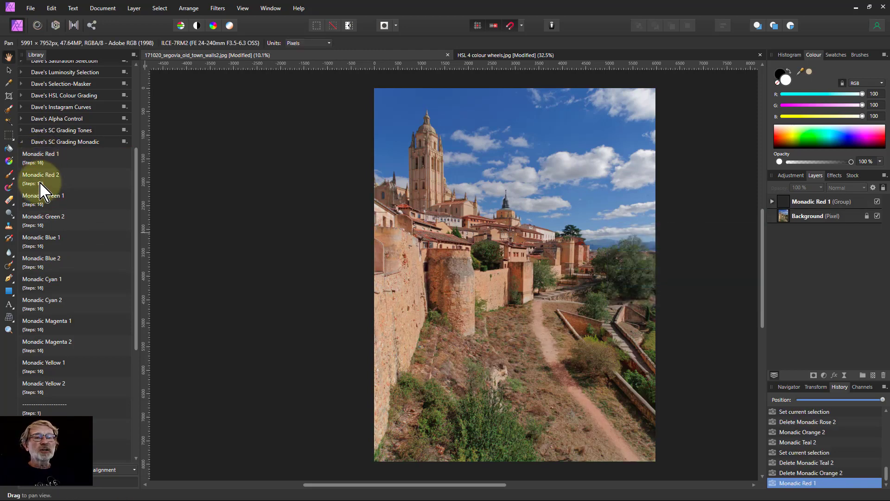
{"action": "left_click", "coordinate": [45, 195]}
{"action": "key", "text": "Return"}
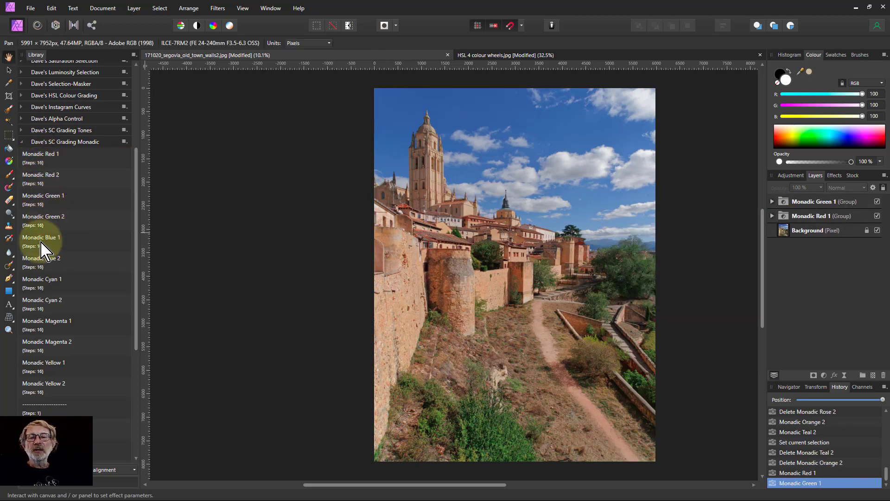
{"action": "left_click", "coordinate": [48, 242]}
{"action": "key", "text": "Return"}
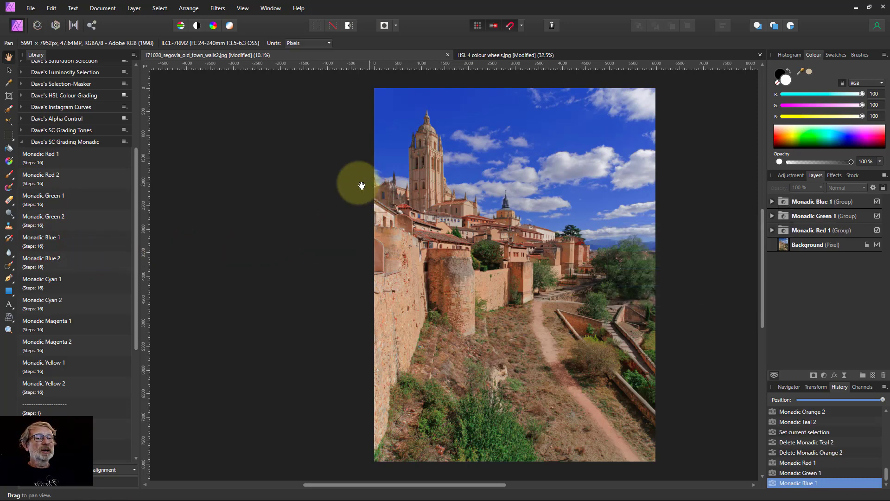